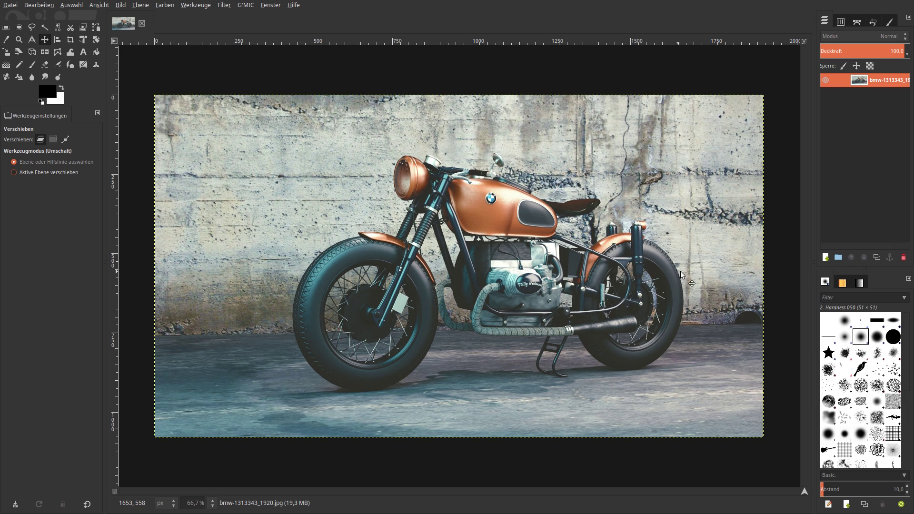
- Duplicate the motorcycle photo layer in the Layers panel
click(877, 257)
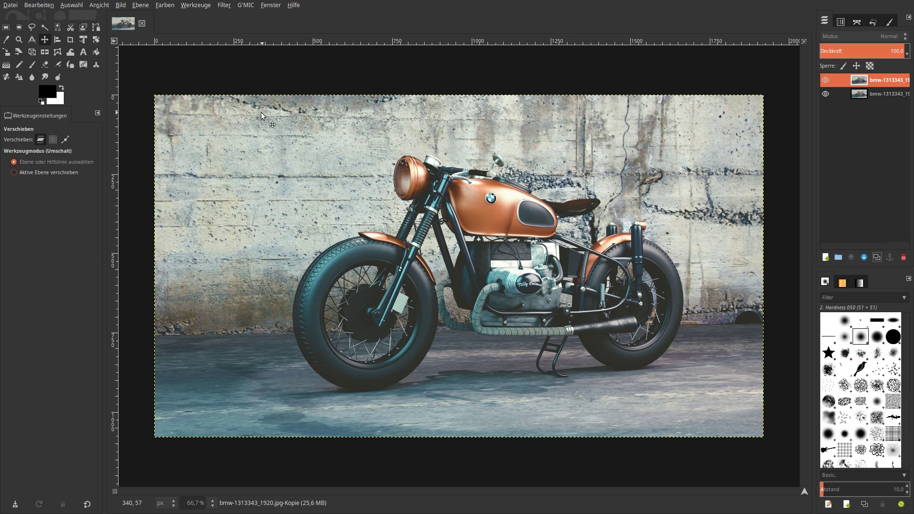
- Apply CIE lch Noise with Holdness raised to 6, keeping Lightness 40, Chroma 40, Hue 3
click(225, 5)
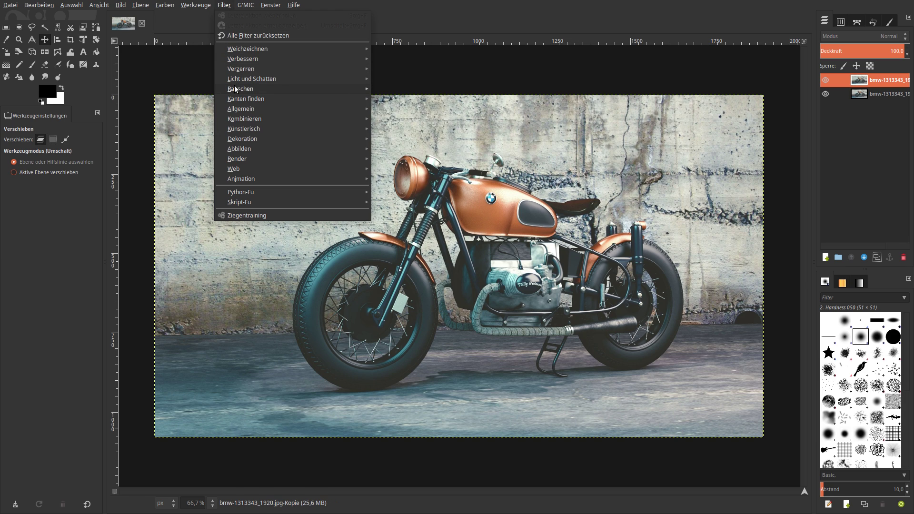
mouse_move(240, 88)
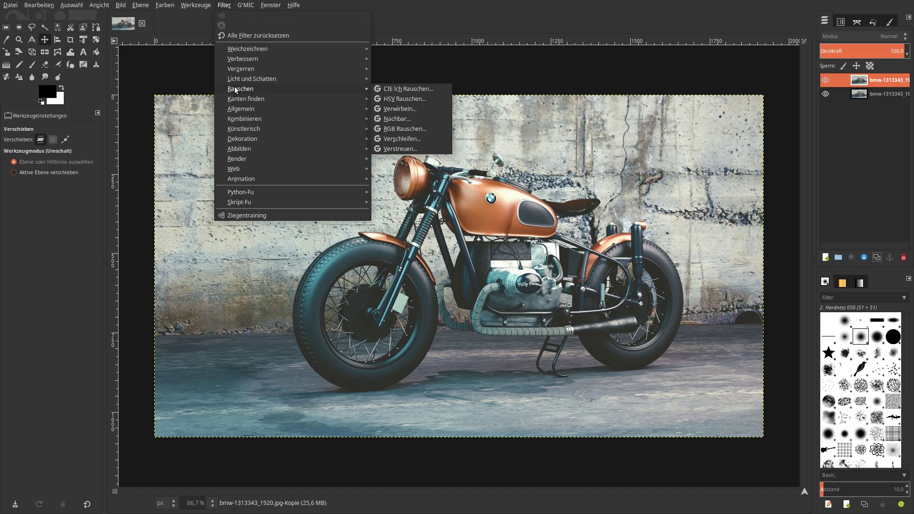
click(388, 89)
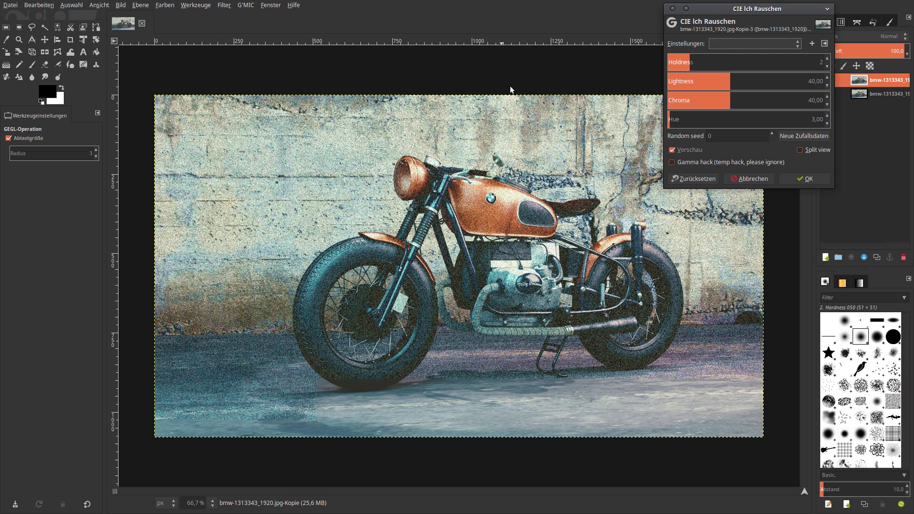
click(827, 59)
click(827, 59)
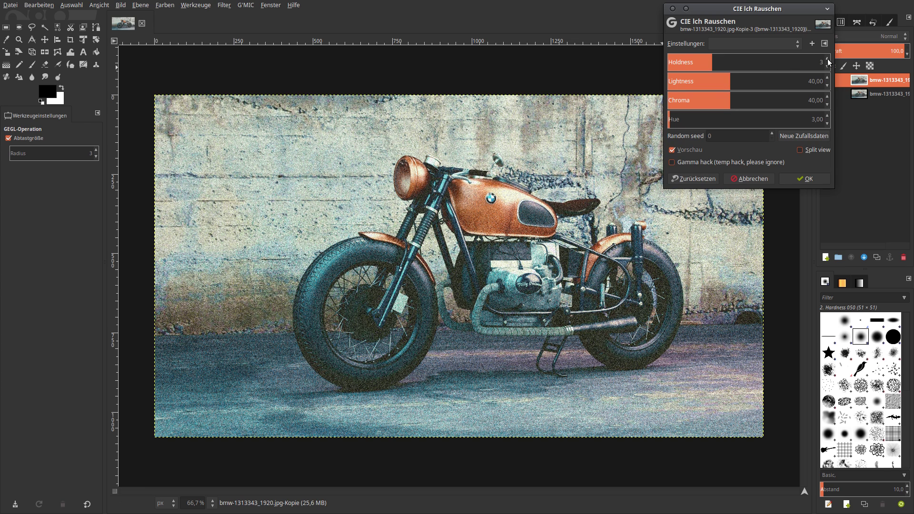
click(827, 59)
click(828, 58)
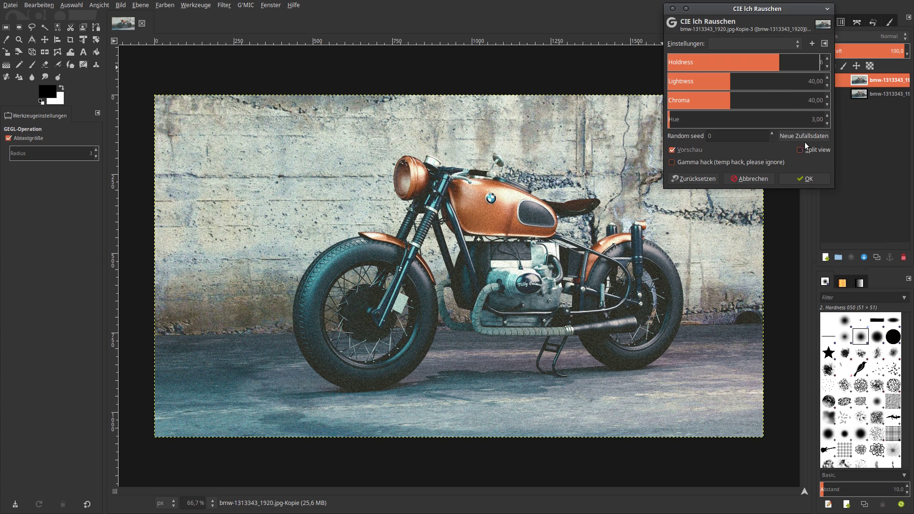
click(827, 182)
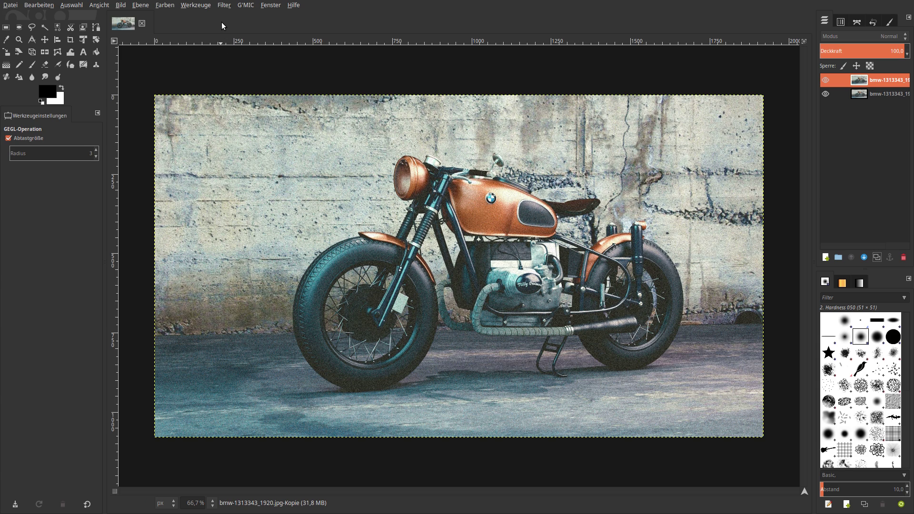
- Apply the Video Darstellung filter using the Wide striped pattern
click(225, 5)
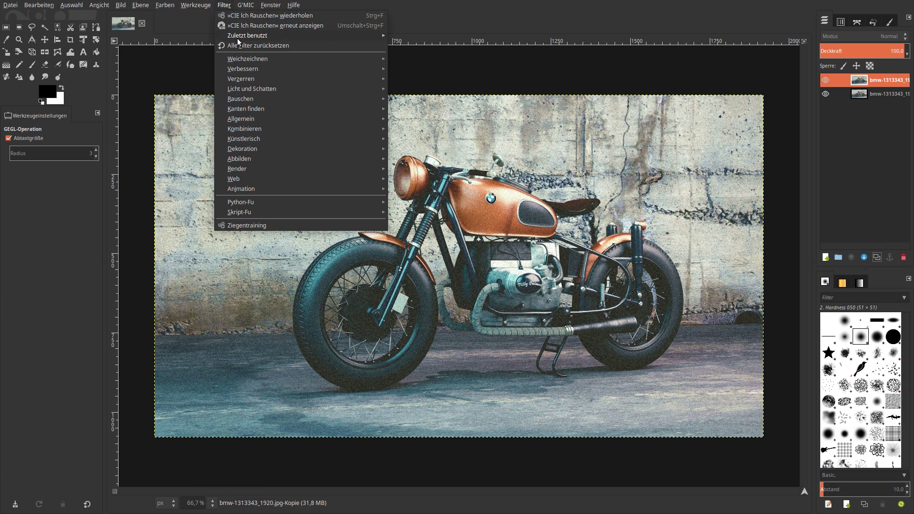
mouse_move(241, 79)
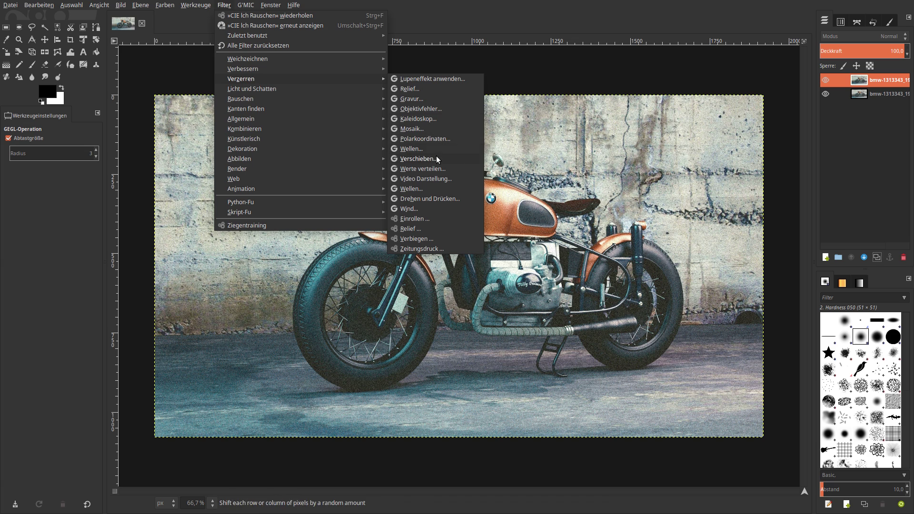
click(435, 178)
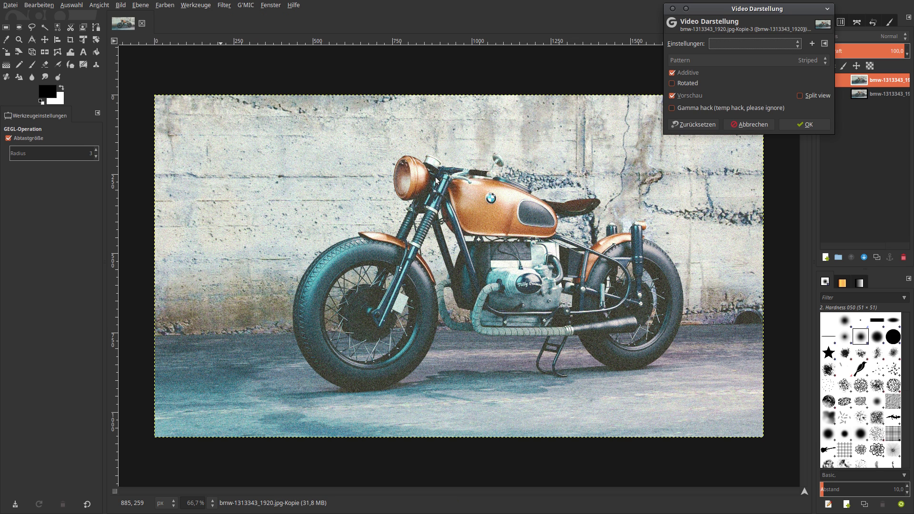
click(716, 61)
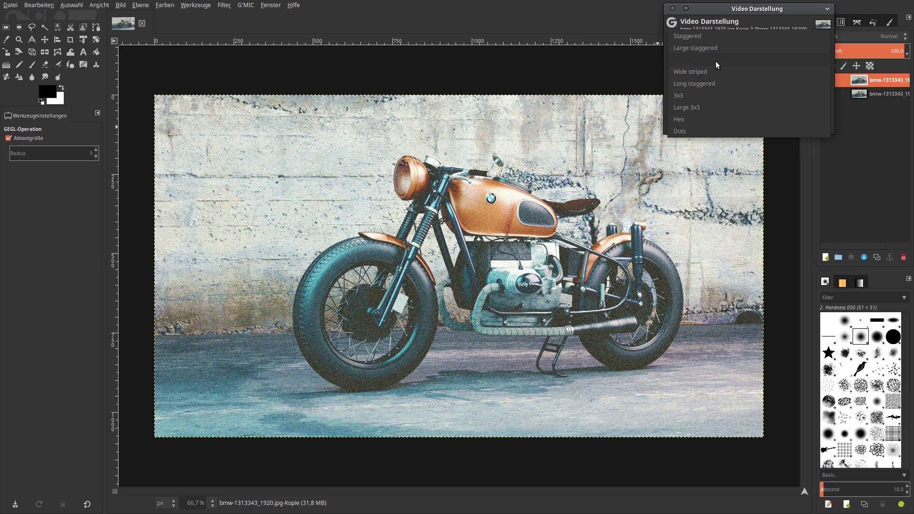
click(715, 71)
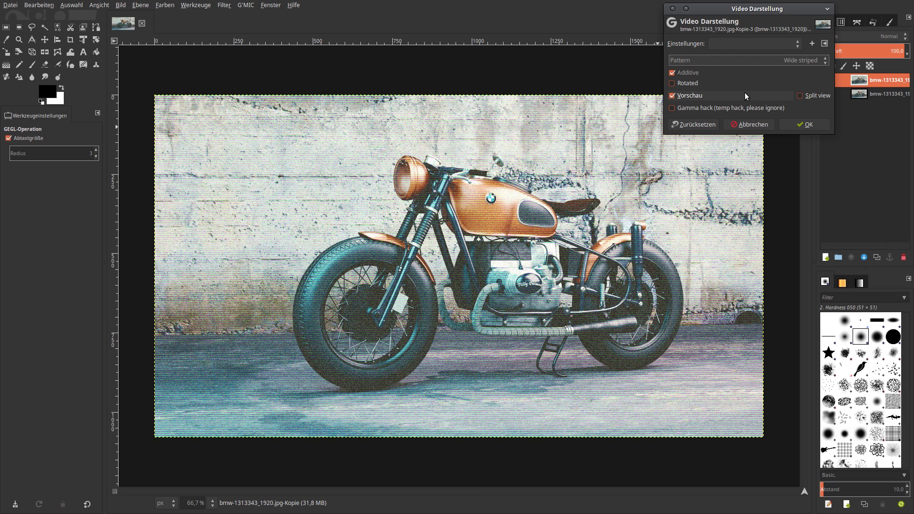
click(790, 124)
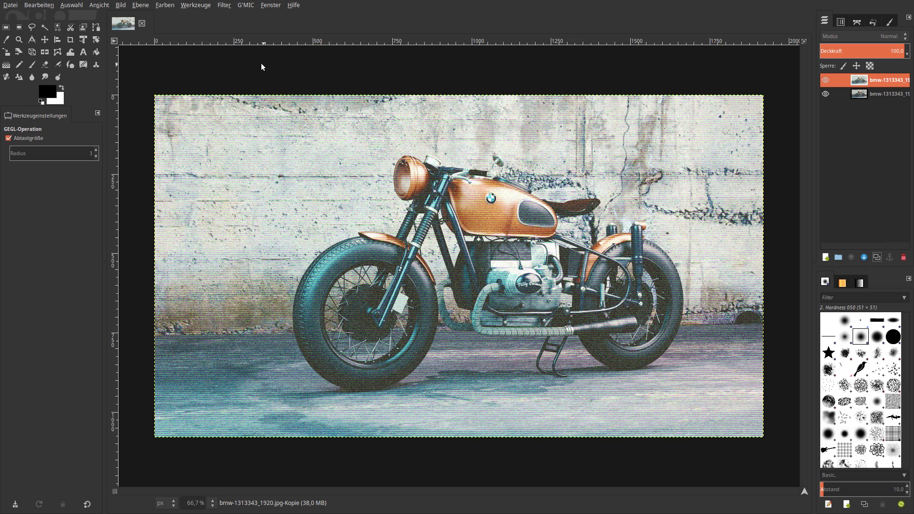
click(224, 5)
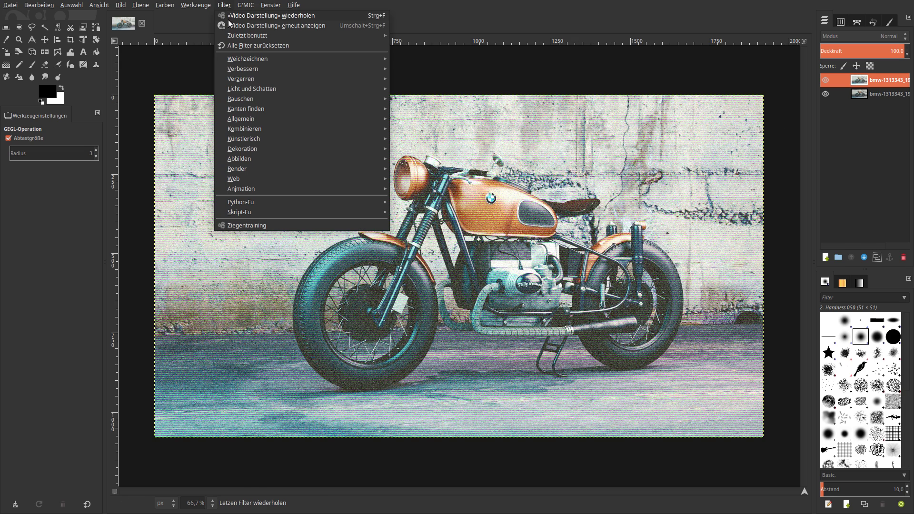
mouse_move(241, 79)
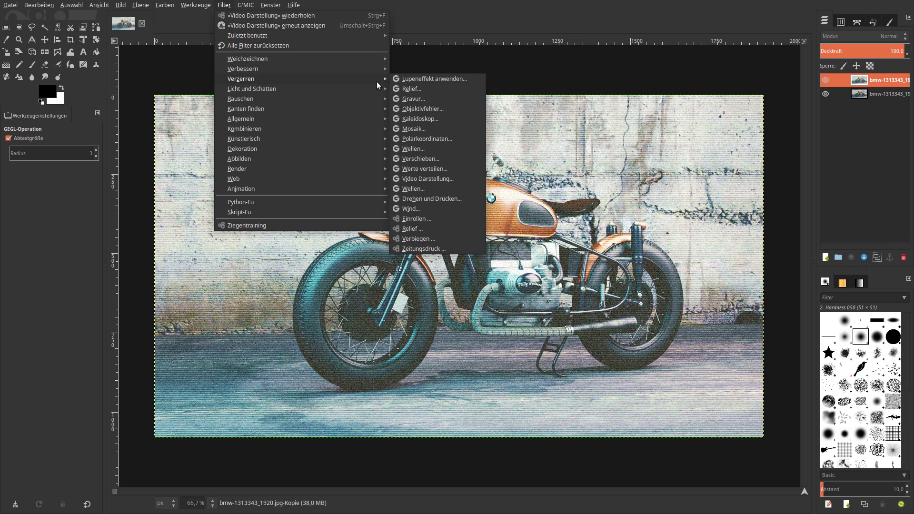
- Apply the Wind filter with Threshold 50 and Strength 5
click(418, 208)
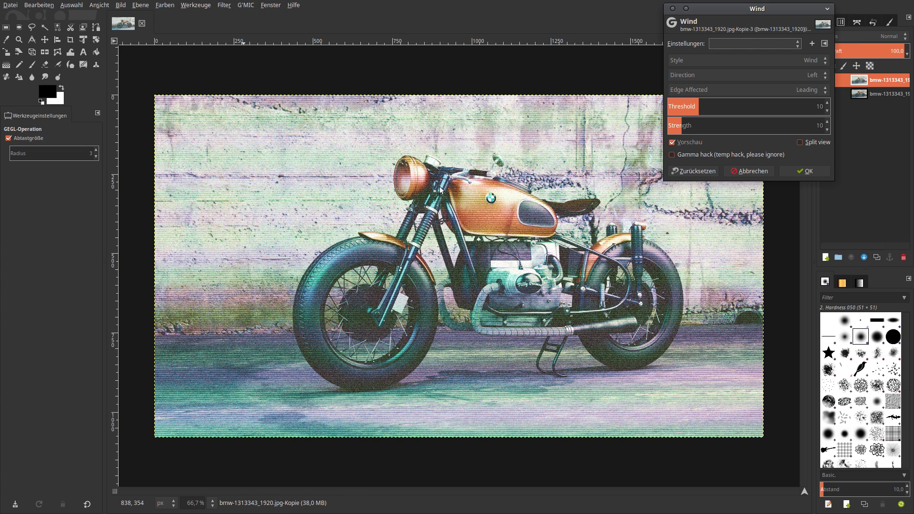
click(820, 106)
text(5)
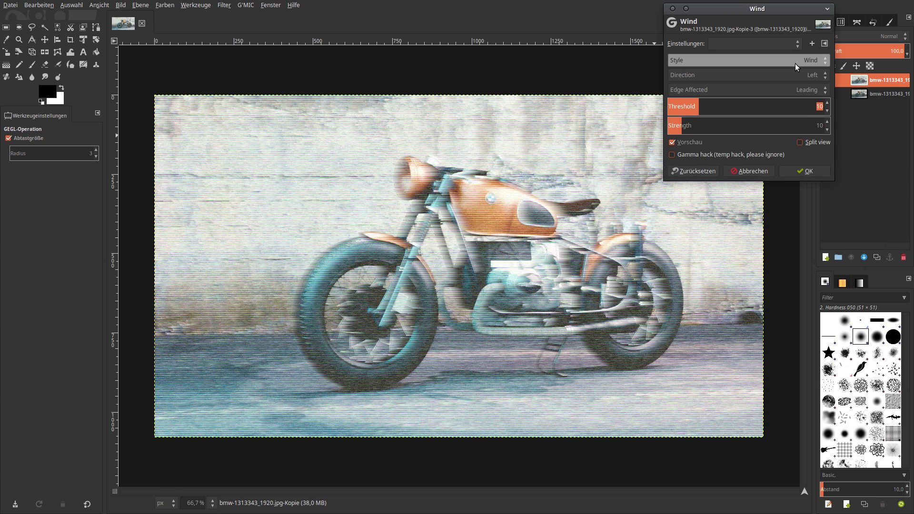
click(822, 125)
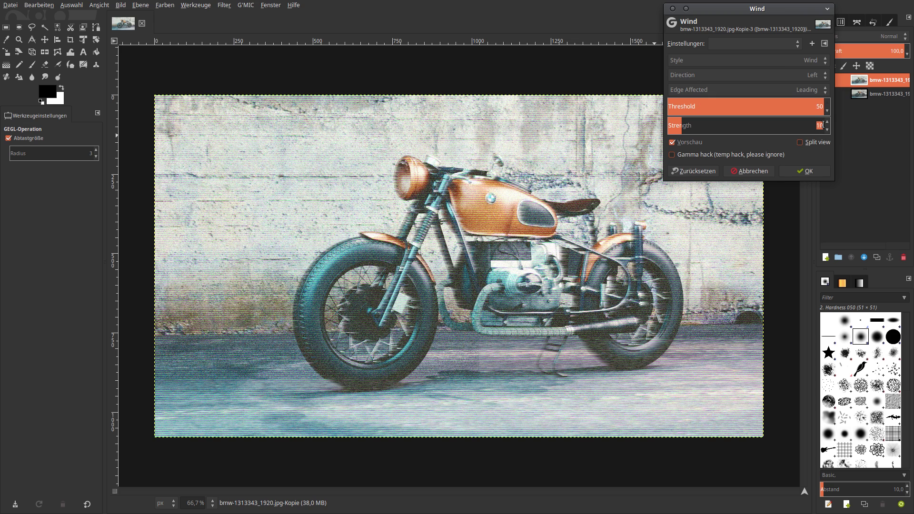
text(5)
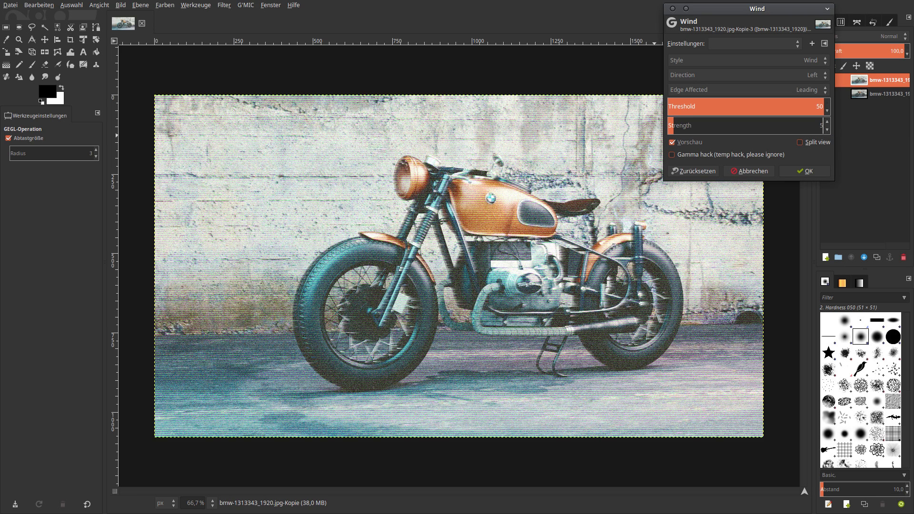
click(796, 173)
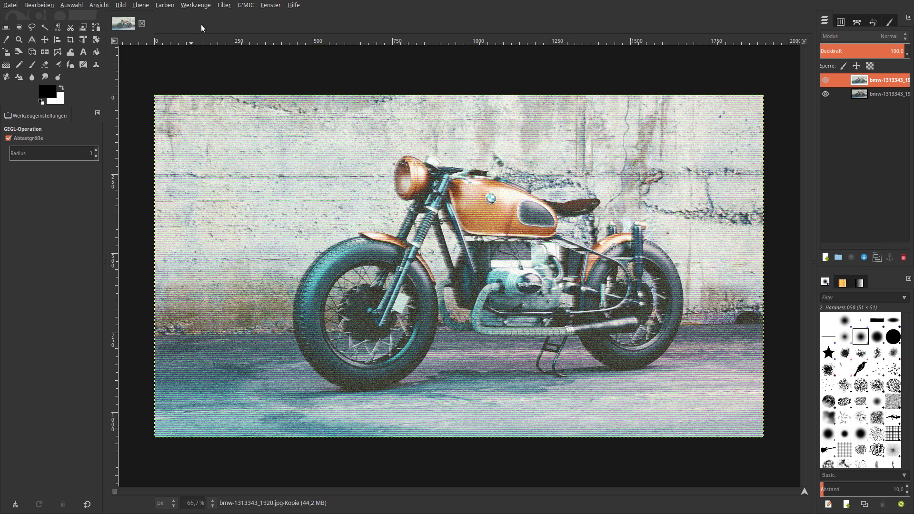
- Apply Werte verteilen with the Lower threshold set to 0,500
click(220, 6)
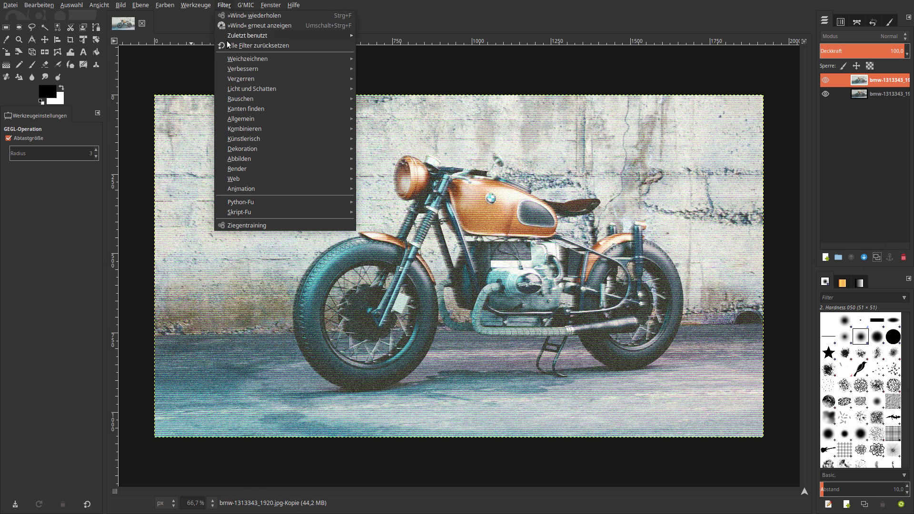
mouse_move(241, 78)
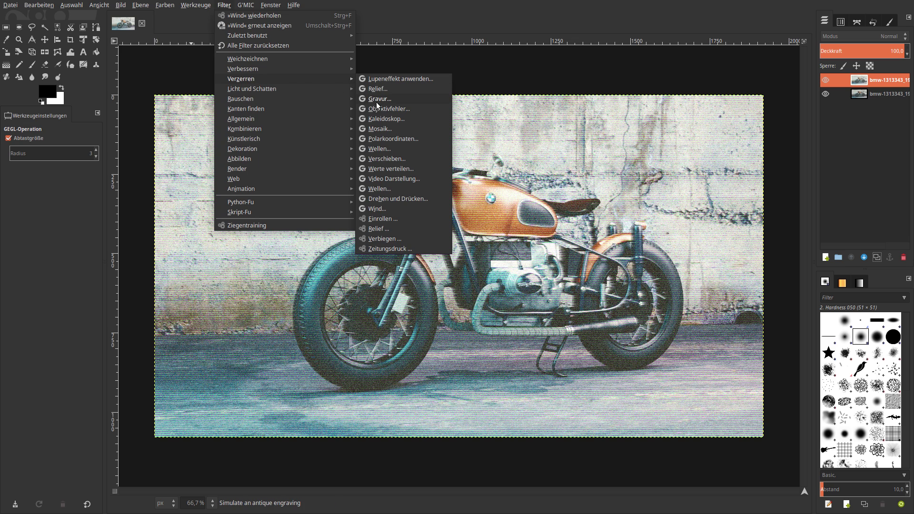
click(391, 170)
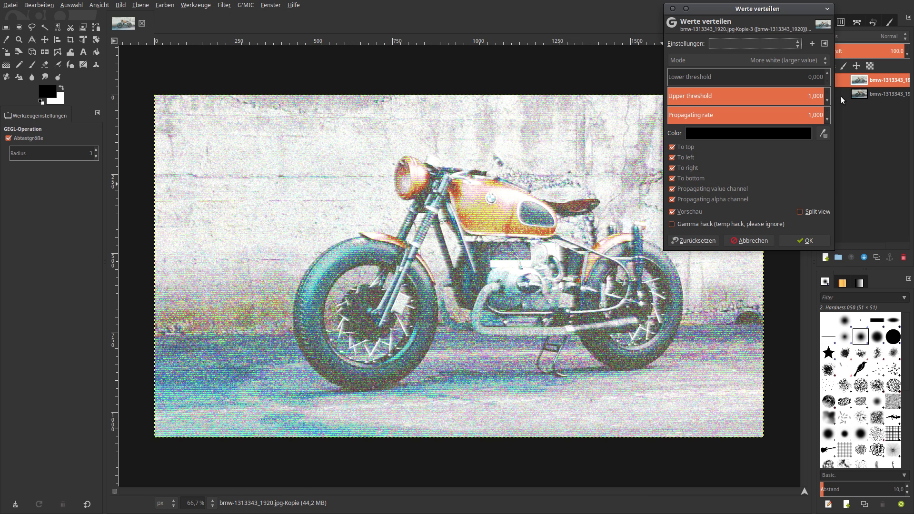
double_click(817, 78)
key(BackSpace)
key(Return)
text(0,5)
key(Return)
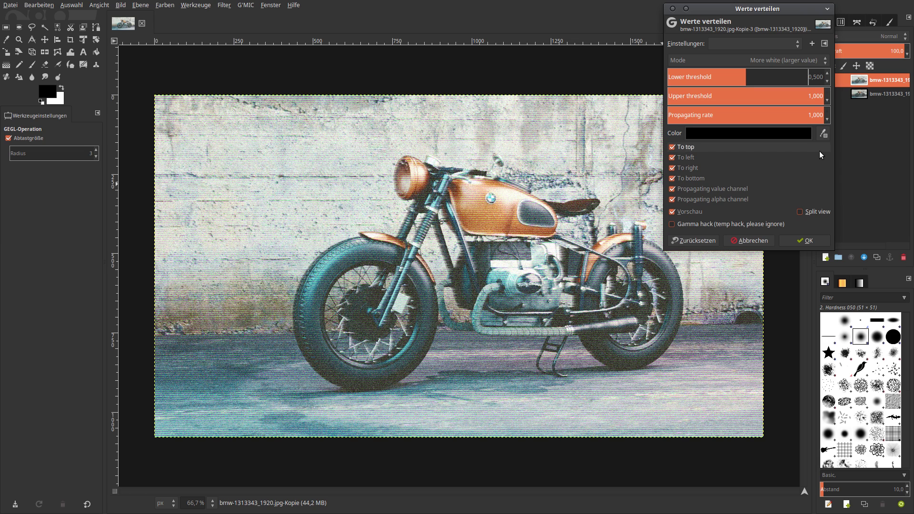
click(803, 241)
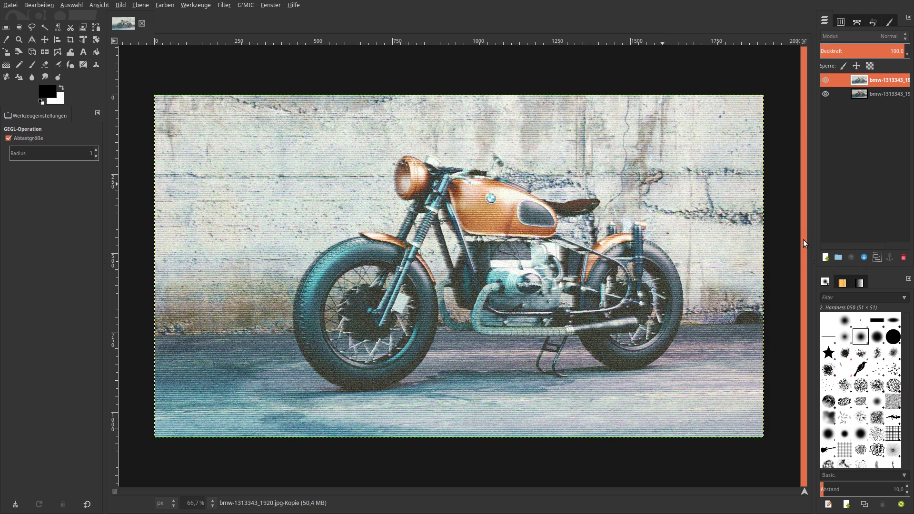
- Add a transparent layer named Ebene and set its mode to Überlagern
click(826, 258)
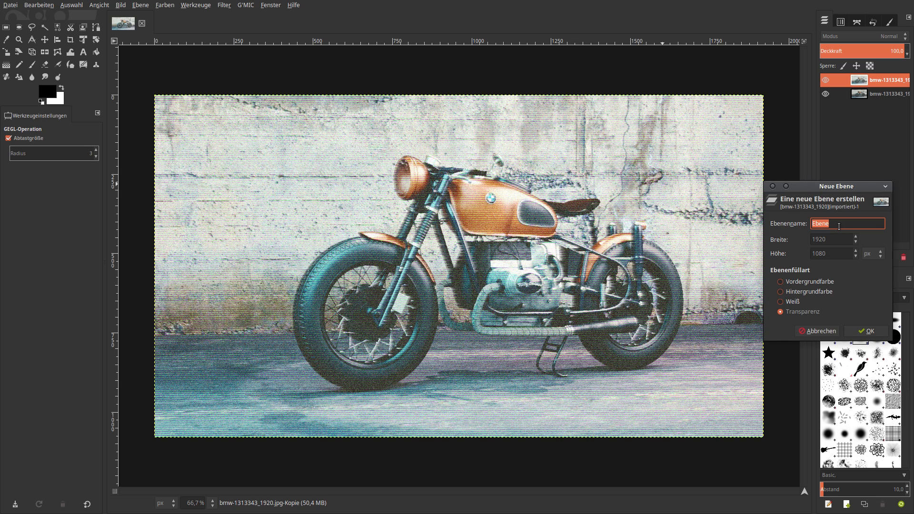
click(865, 331)
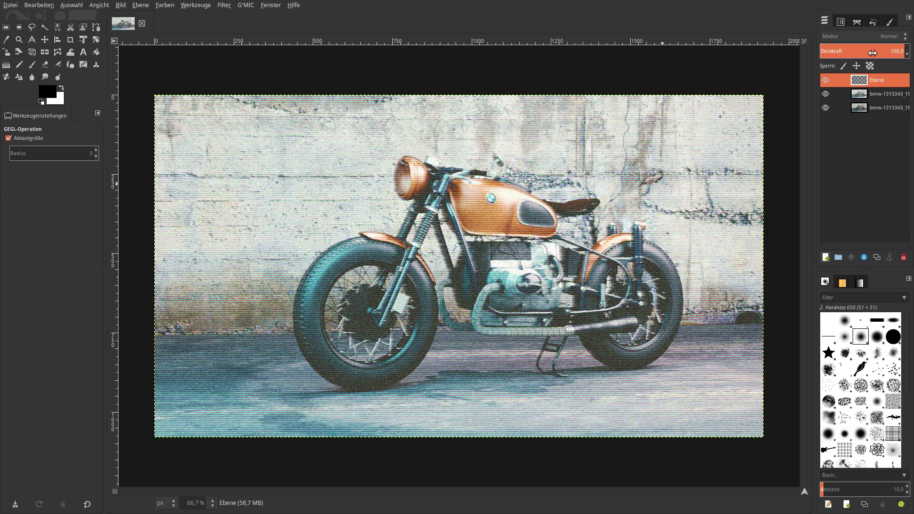
click(873, 38)
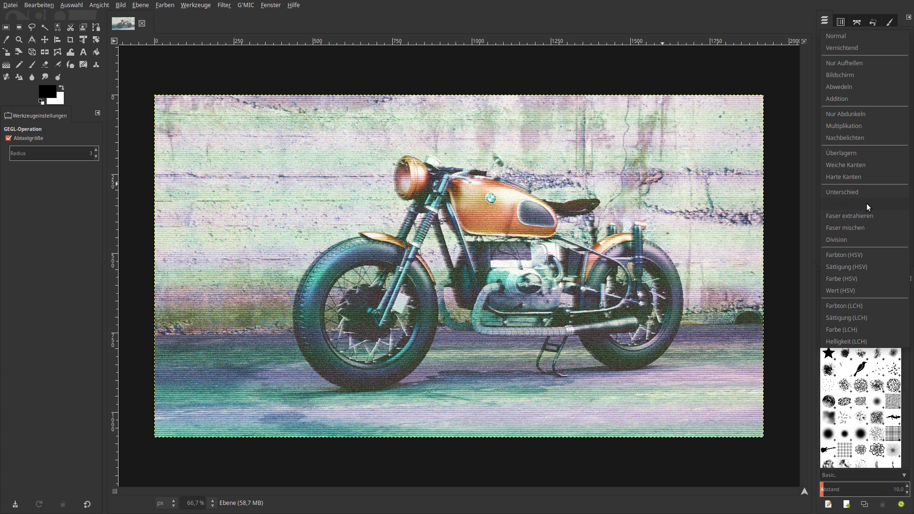
click(864, 155)
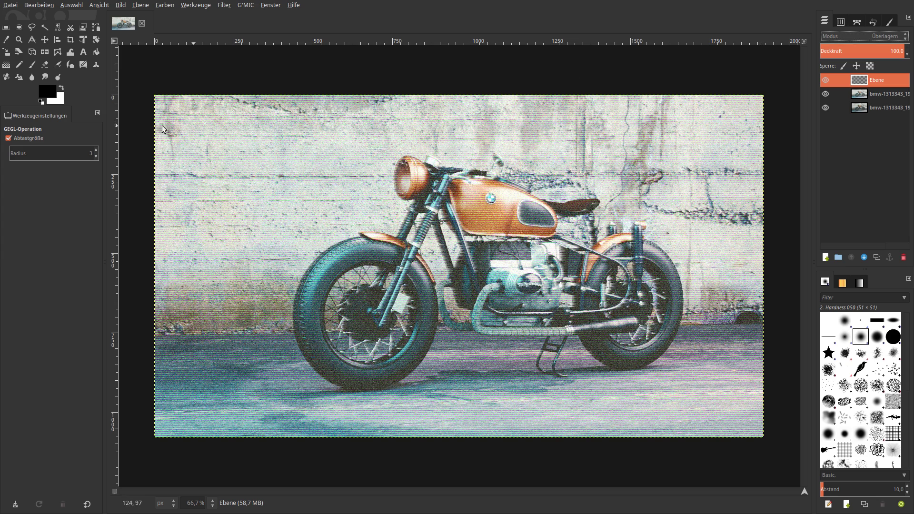
- Set the foreground colour to 808080 and fill the Ebene layer with it
click(53, 93)
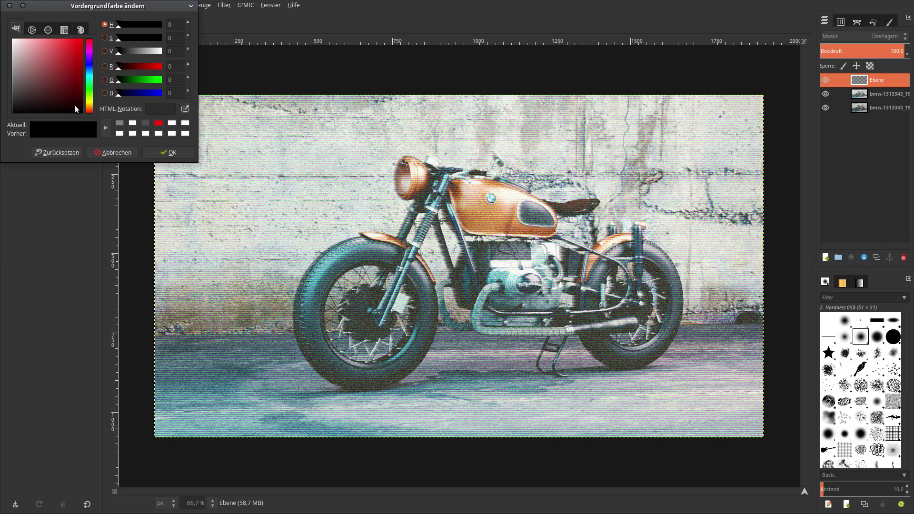
click(125, 125)
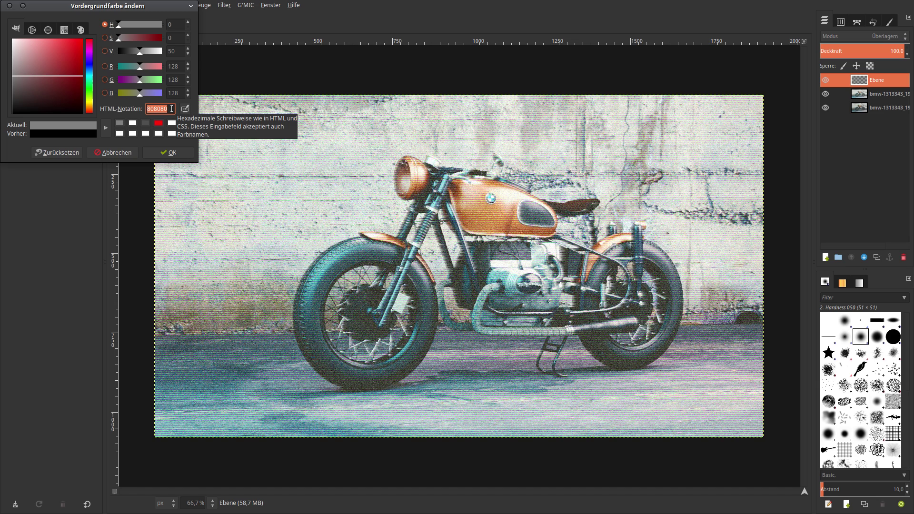
click(172, 152)
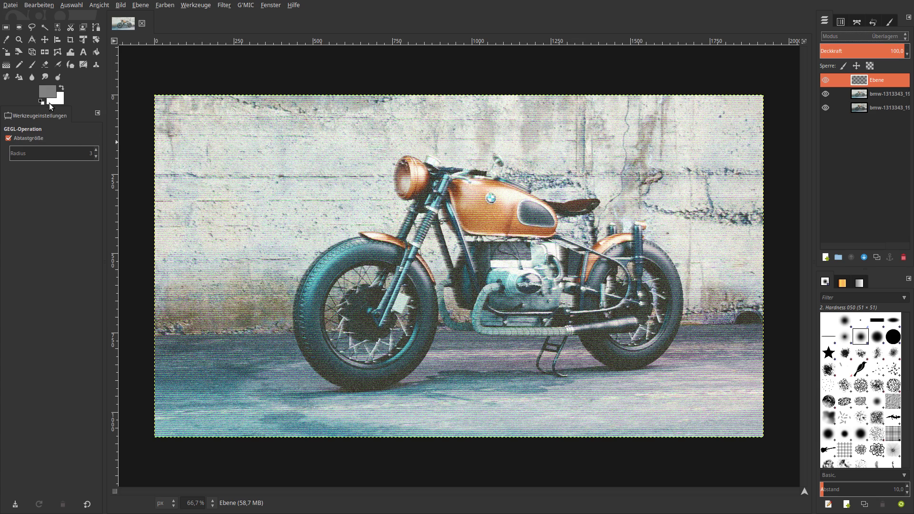
drag(48, 93, 153, 115)
- Apply the Gravur engraving filter to the grey layer at Height 10
click(223, 8)
mouse_move(241, 79)
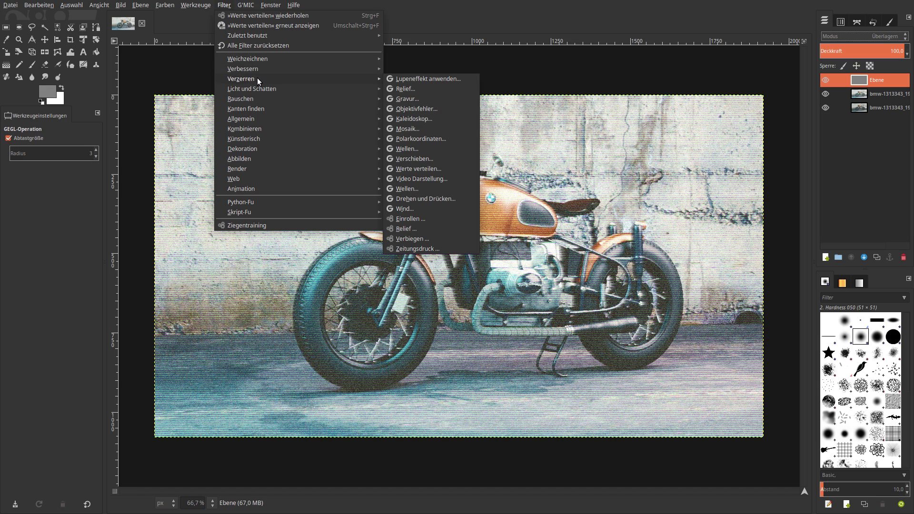
click(410, 99)
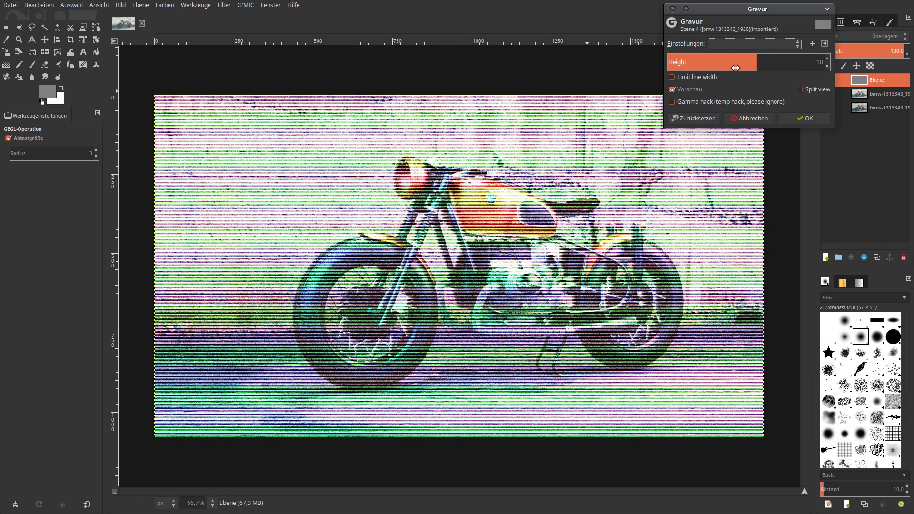
click(790, 116)
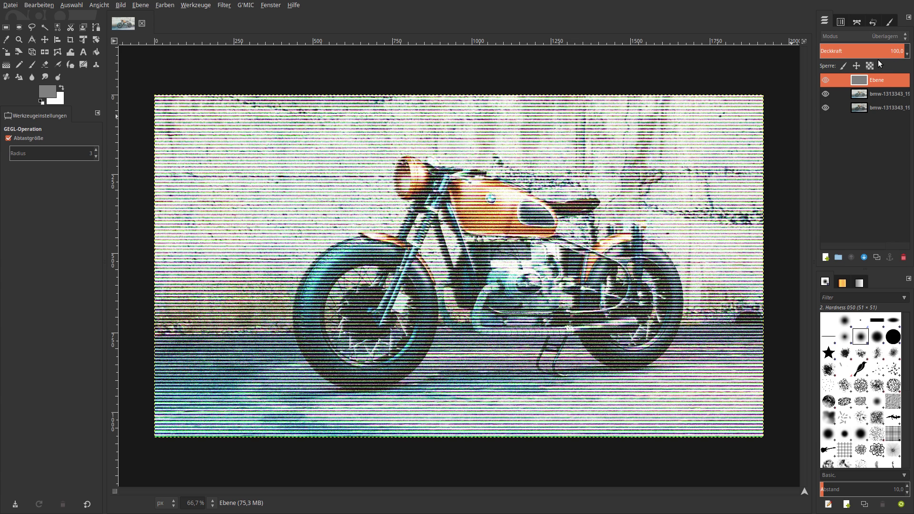
- Lower the engraved layer to 25% opacity and merge it down into the photo layer
text(25)
key(Return)
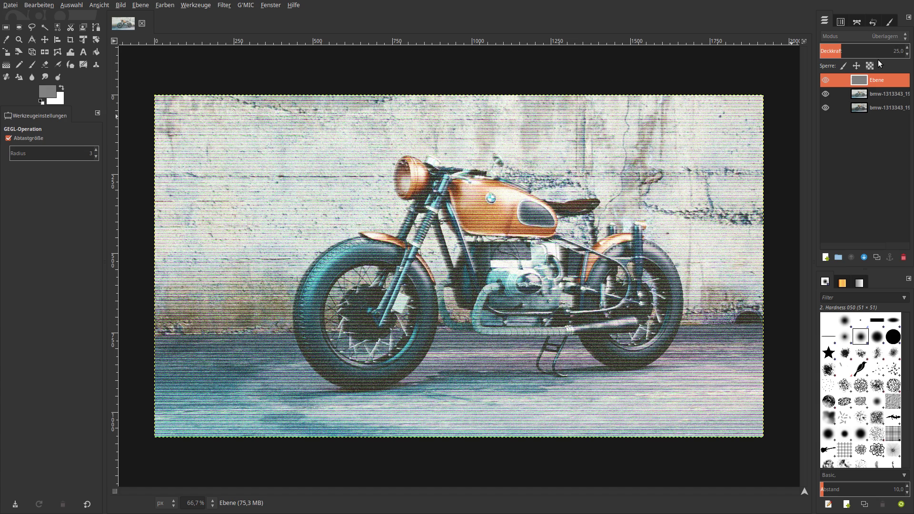
right_click(860, 82)
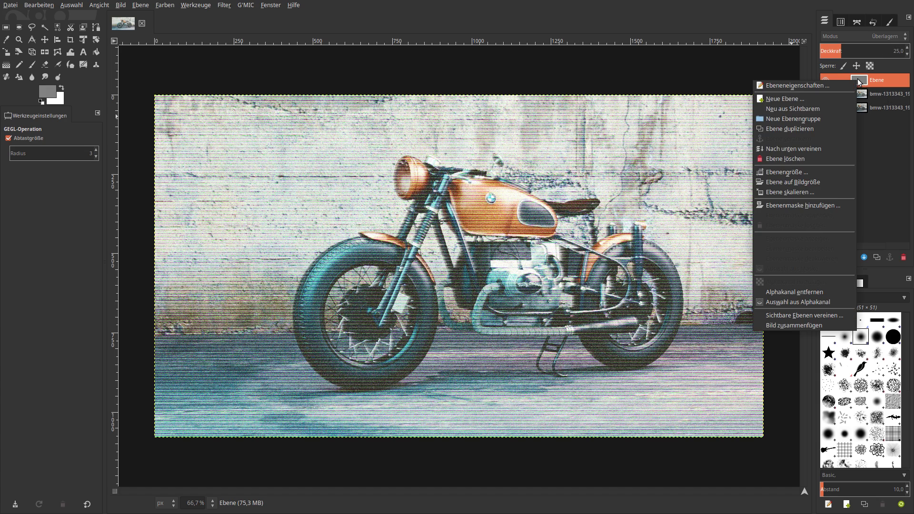
click(825, 150)
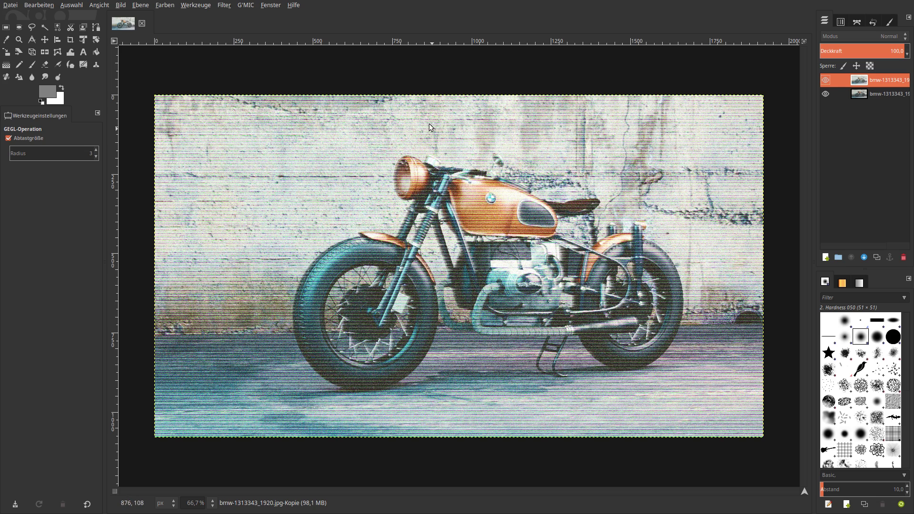
click(251, 7)
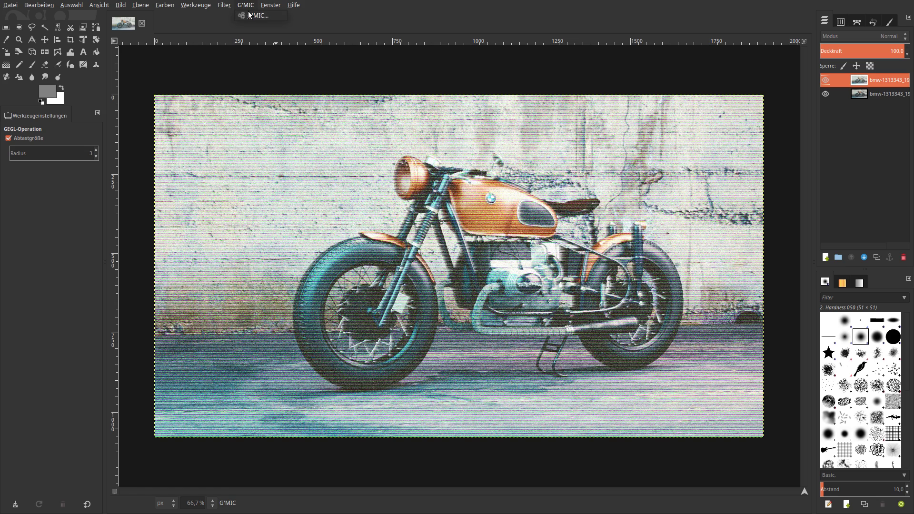
- Apply G'MIC Film emulation Various with the Faded (analog) preset and Post-normalize on
click(250, 15)
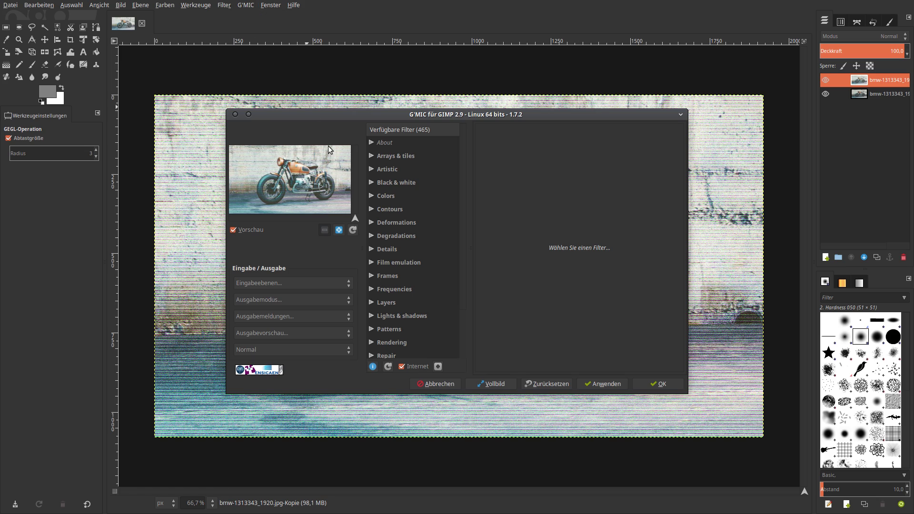
click(372, 263)
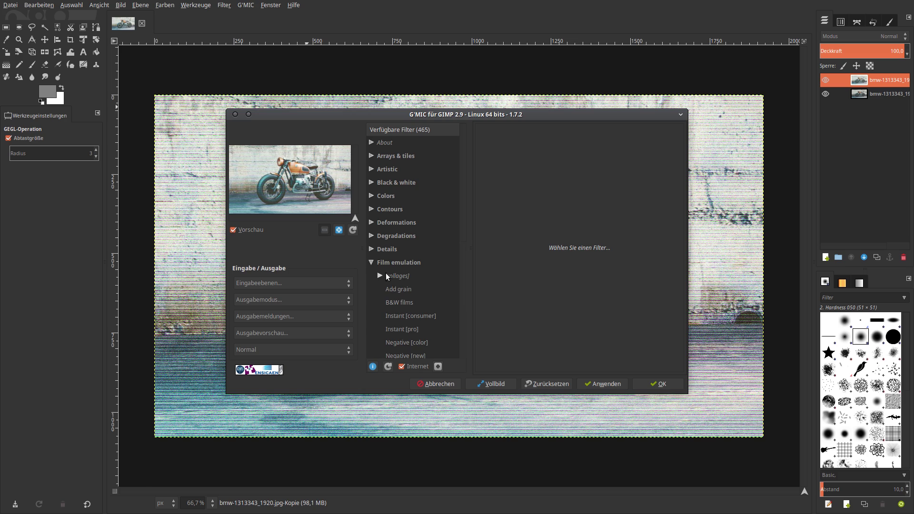
scroll(404, 290, down, 4)
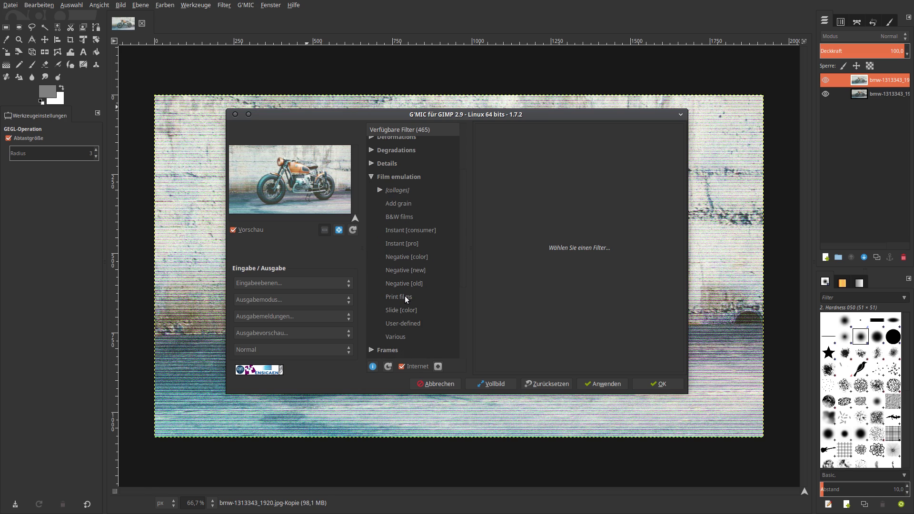
click(398, 309)
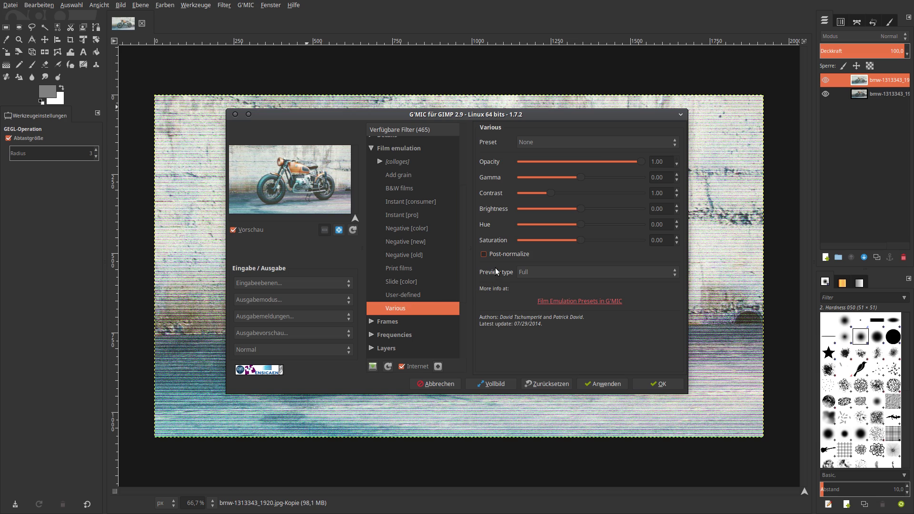
click(504, 256)
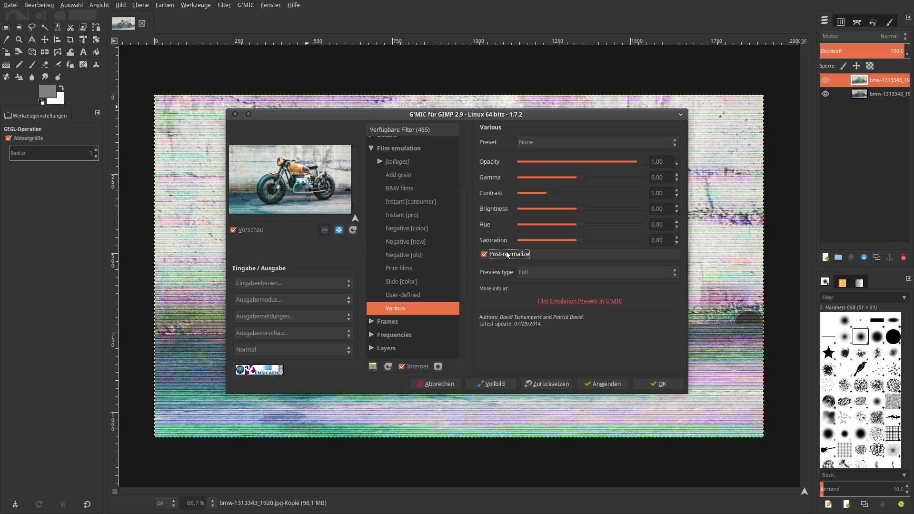
click(576, 143)
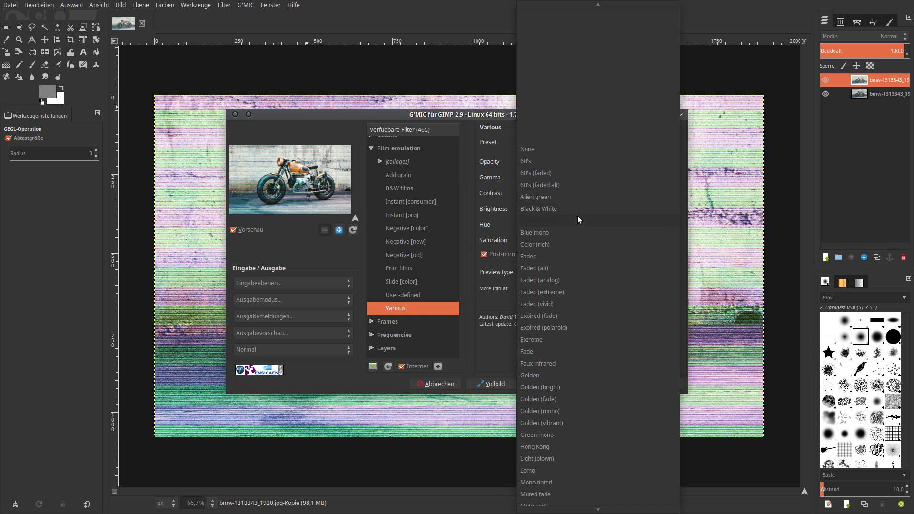
click(581, 279)
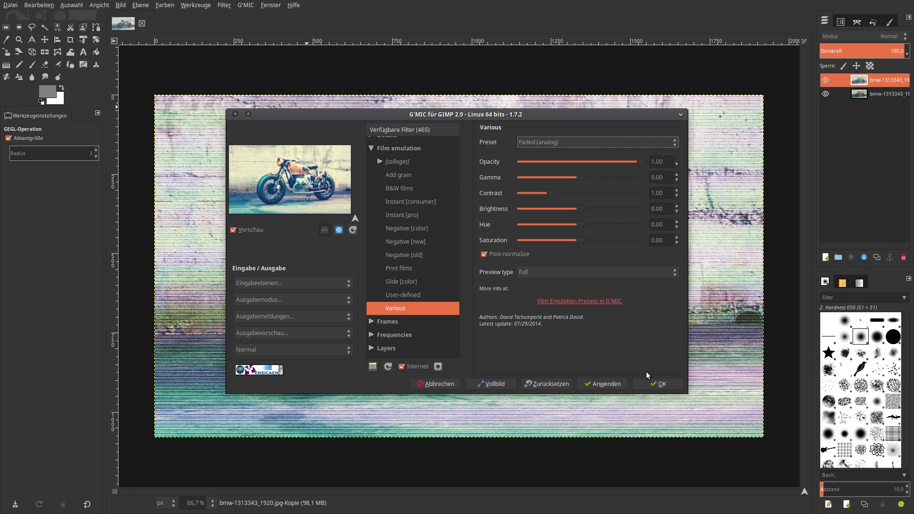
click(651, 383)
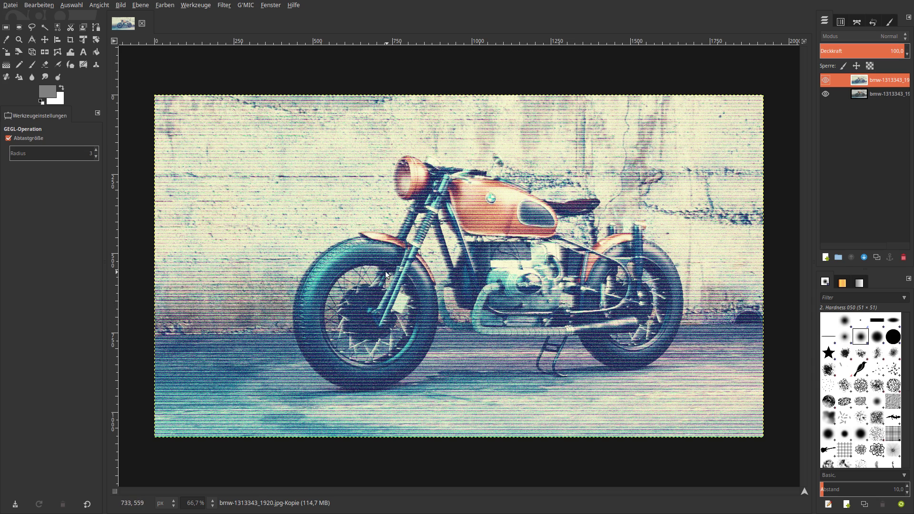
- Apply a black Vignette filter with radius 1,500 and softness 0,800 to the photo copy
click(224, 5)
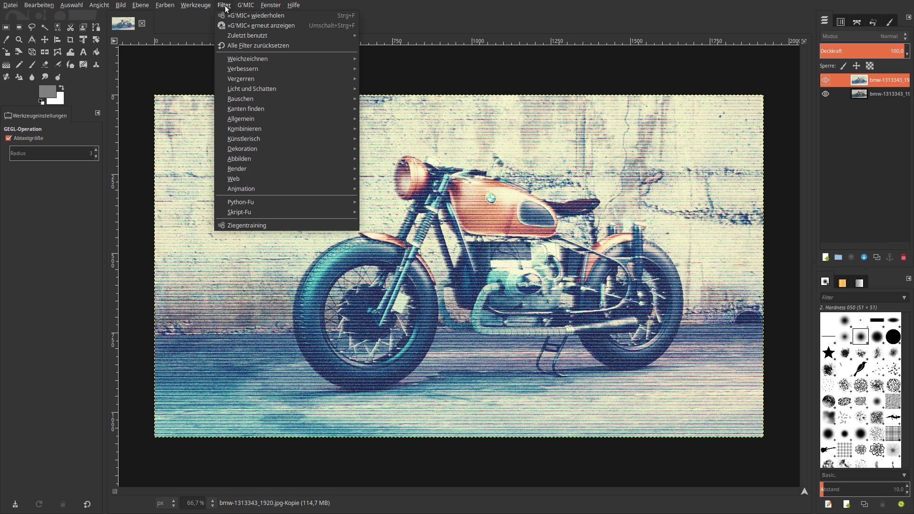
mouse_move(251, 89)
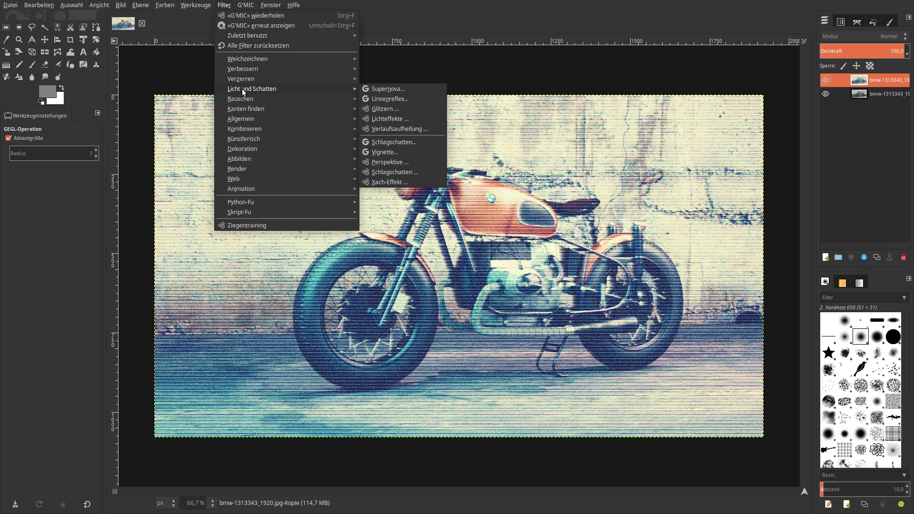
click(379, 152)
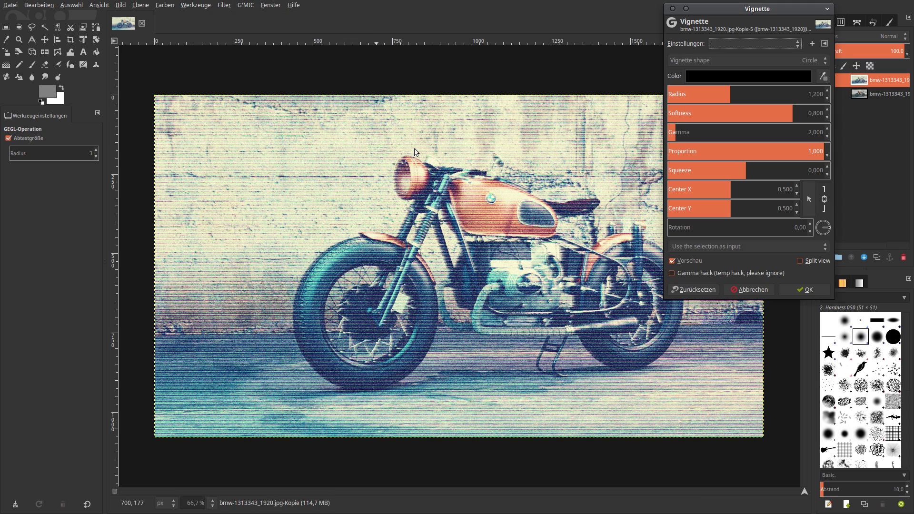
double_click(818, 97)
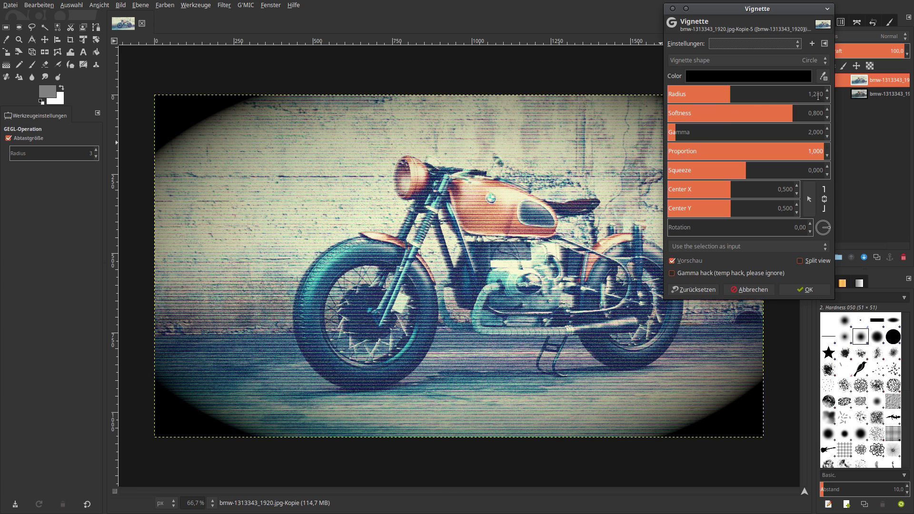
text(500)
key(Return)
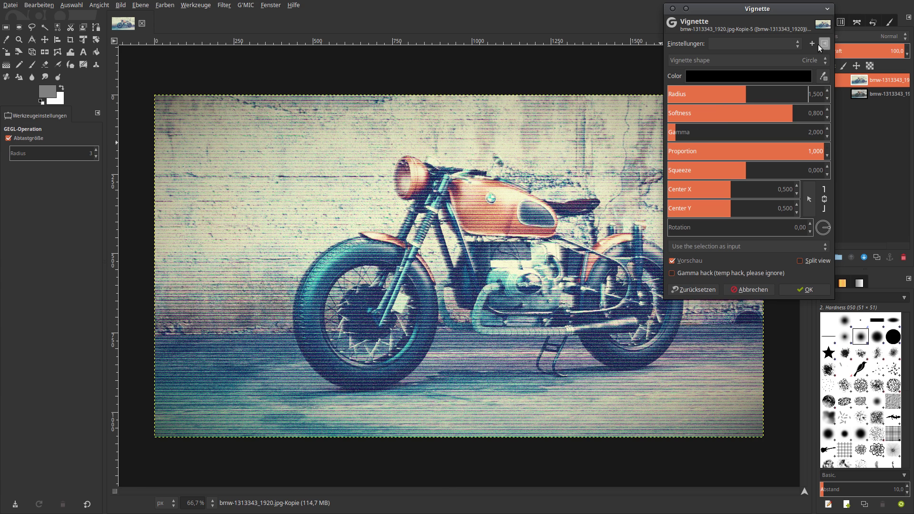
click(795, 288)
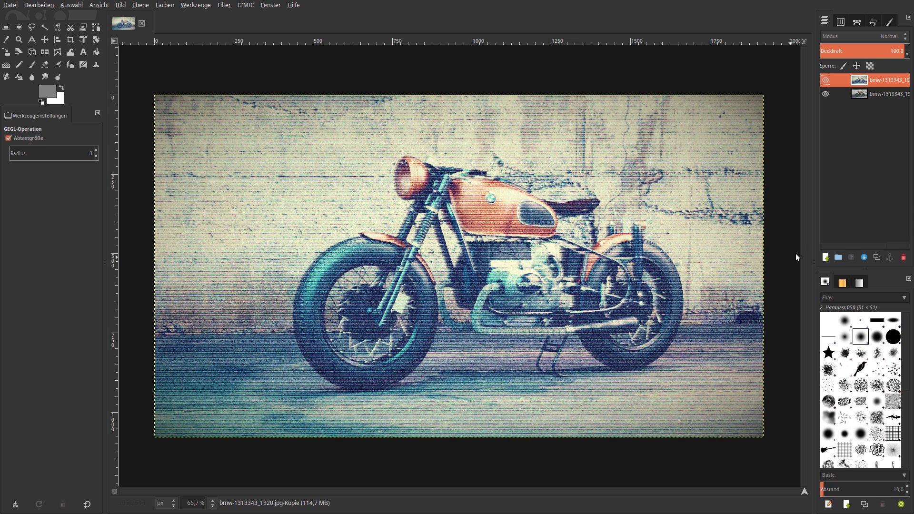
click(826, 80)
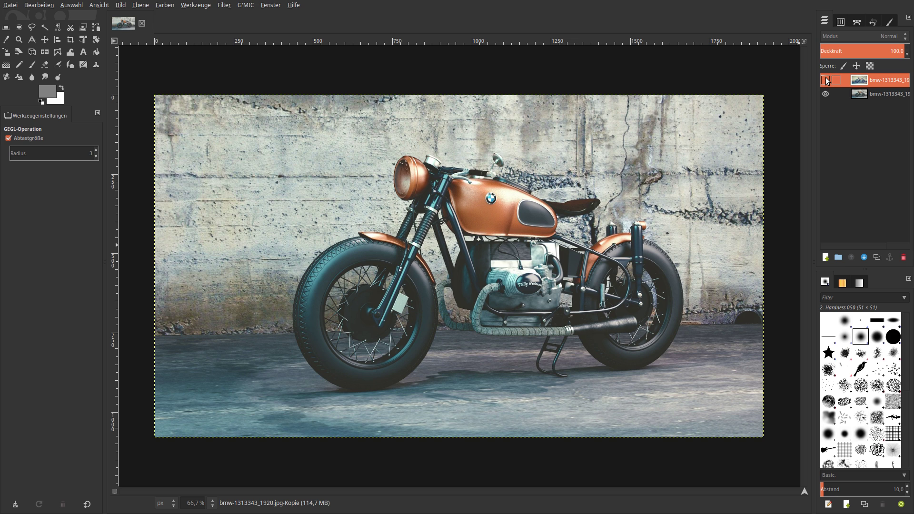
click(826, 80)
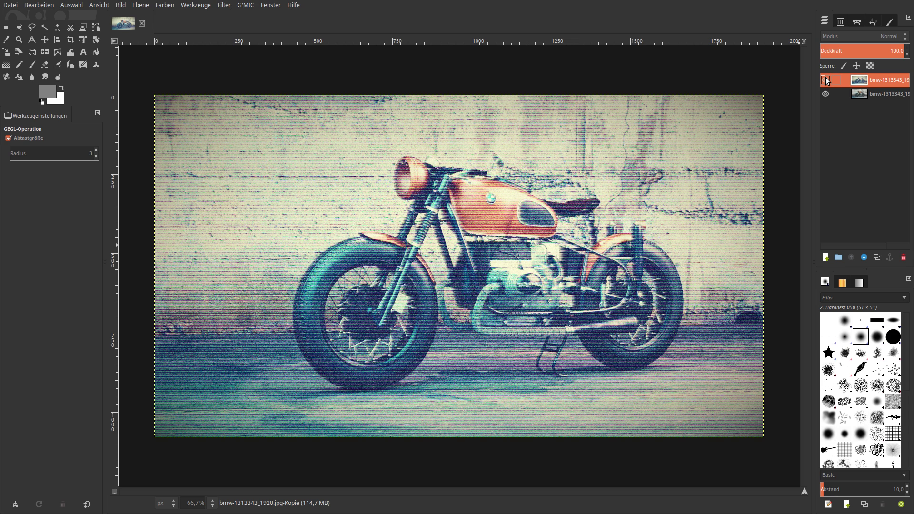
click(826, 80)
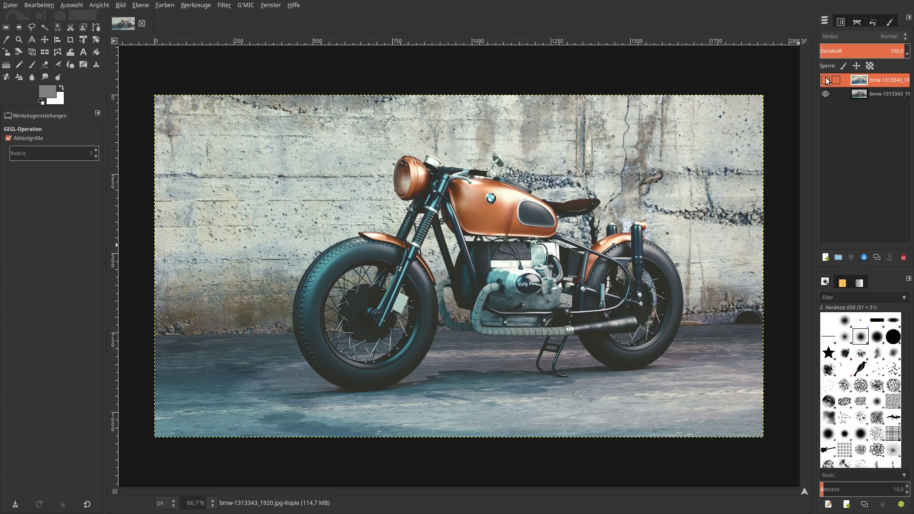
click(825, 80)
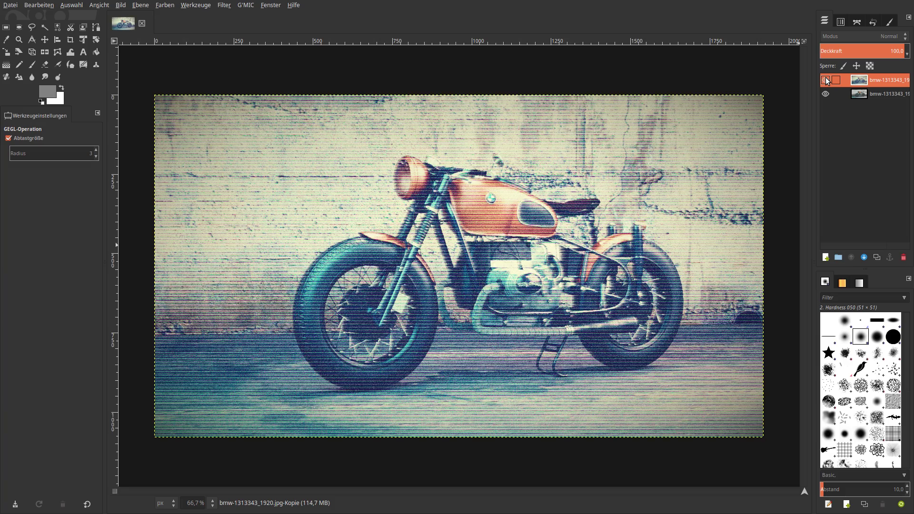